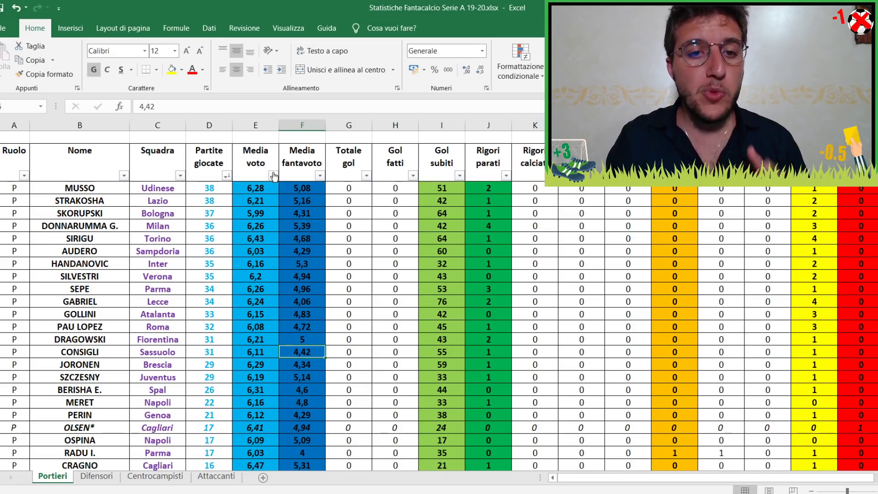
Sort the Portieri goalkeepers by Media voto from highest to lowest, starting at 6,7.
click(251, 202)
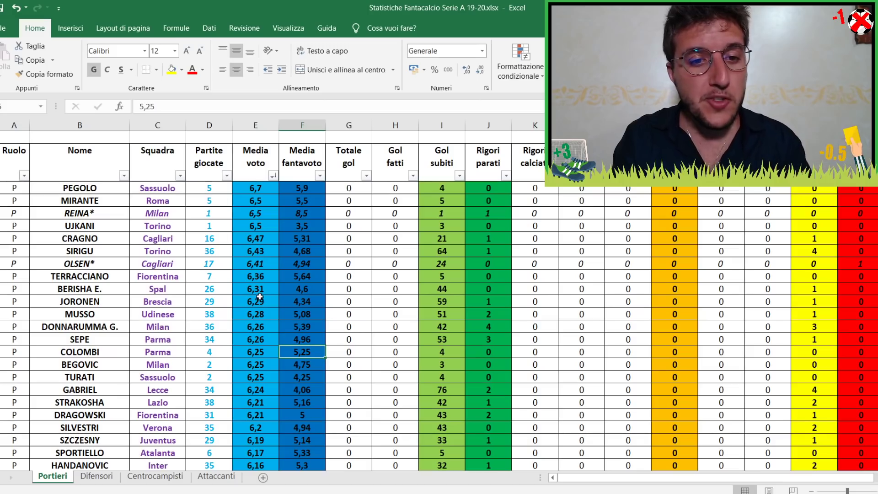
scroll(258, 359, down, 1)
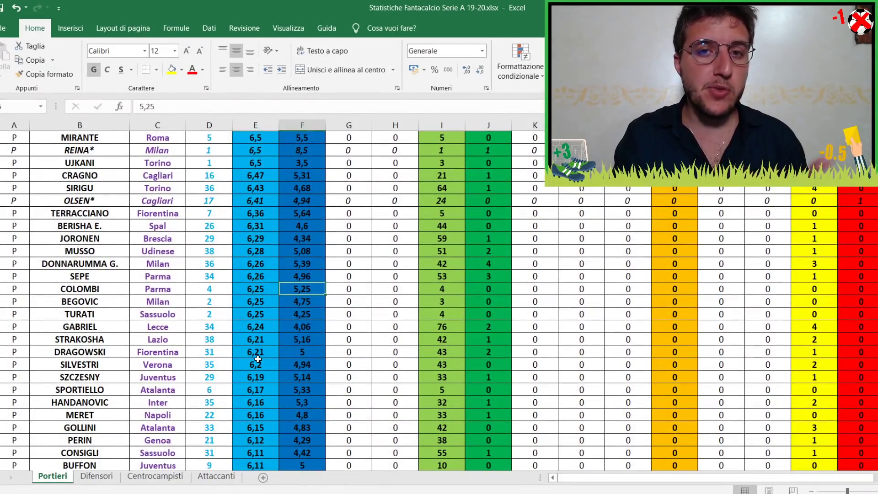
scroll(258, 359, up, 2)
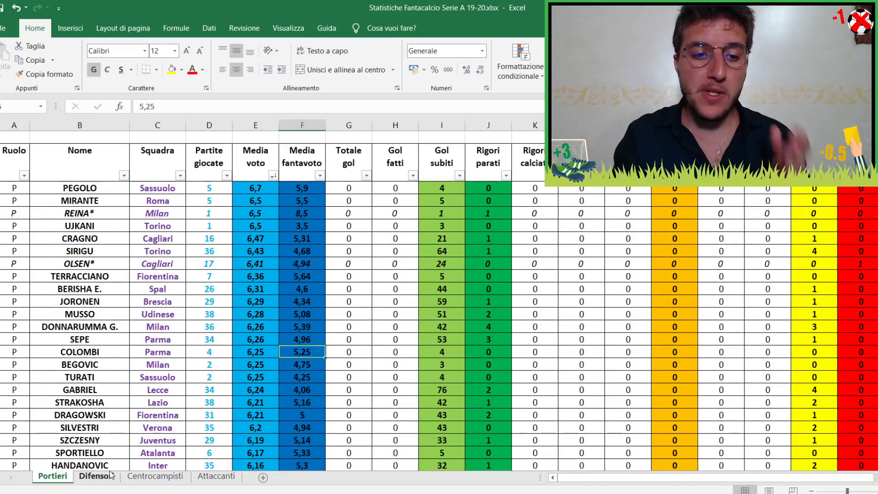
Switch to the Difensori sheet, where Gosens tops the defenders list.
click(106, 478)
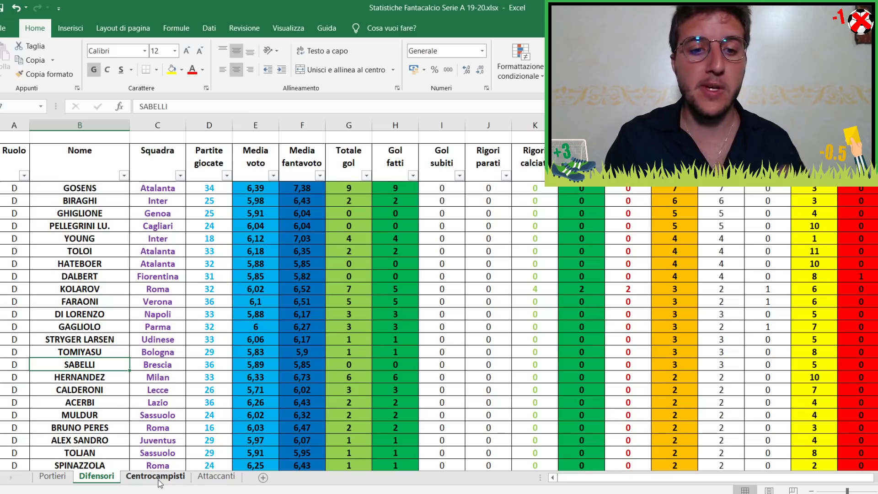
Switch to the Centrocampisti sheet and scroll down the midfielders' stats, led by Nandez.
click(155, 476)
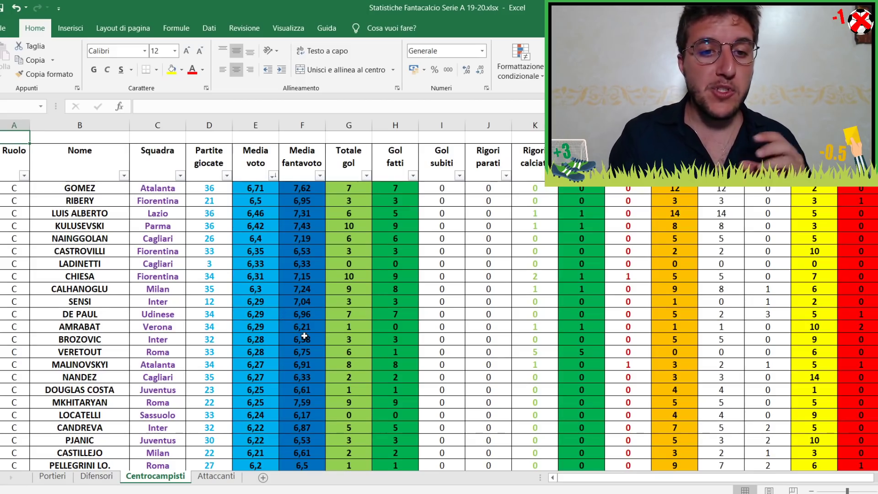
scroll(305, 337, down, 2)
Scroll back to the top of the midfielders list, with Nandez and Bennacer at 14.
scroll(305, 336, up, 2)
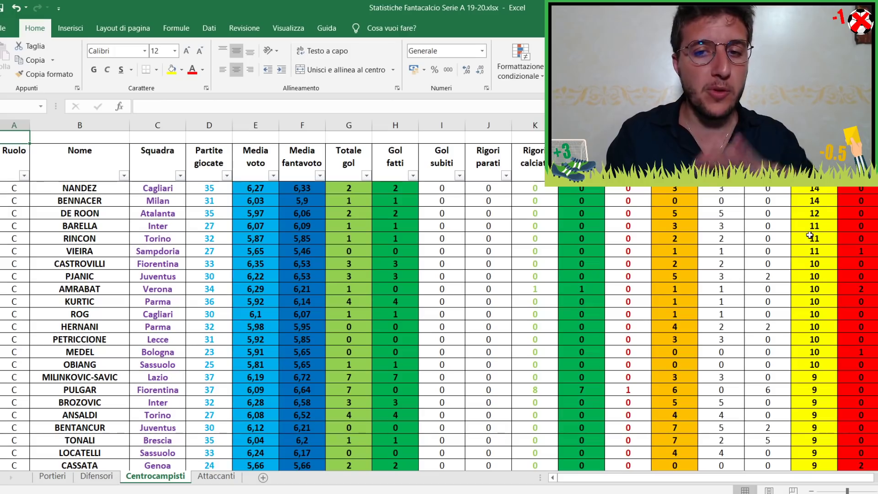
Switch to the Attaccanti sheet showing the forwards' stats.
click(207, 477)
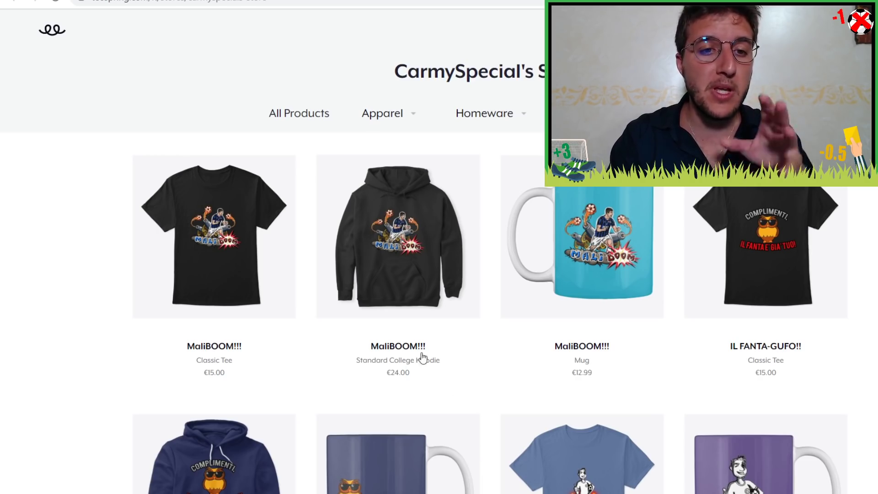
Scroll down through the Teespring store's tees, hoodies, mugs and pillow, then back up.
scroll(428, 292, down, 3)
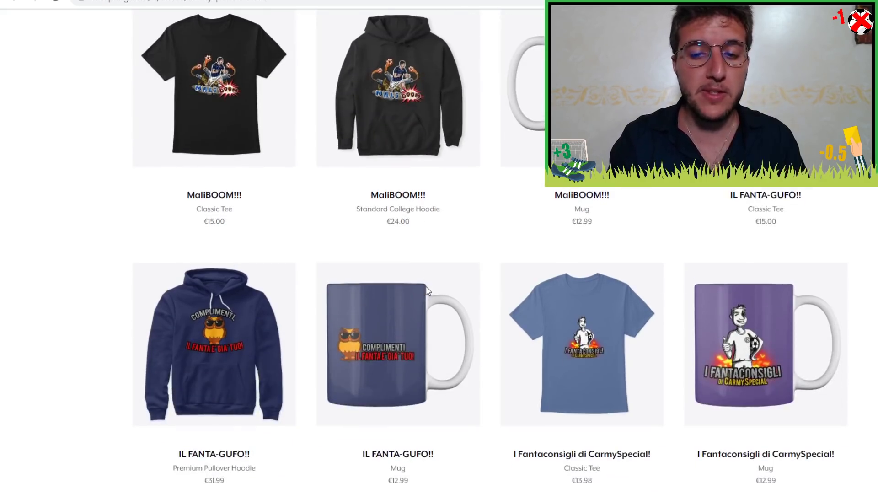
scroll(428, 291, down, 4)
scroll(427, 291, down, 3)
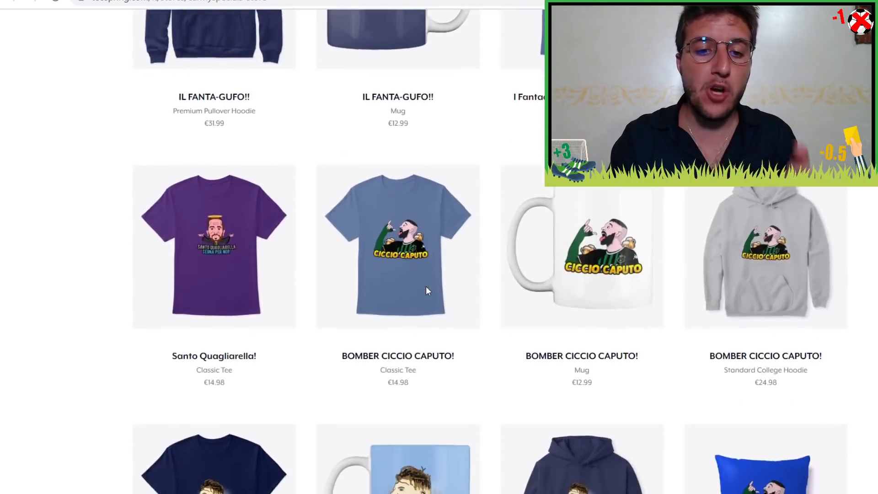
scroll(427, 291, down, 3)
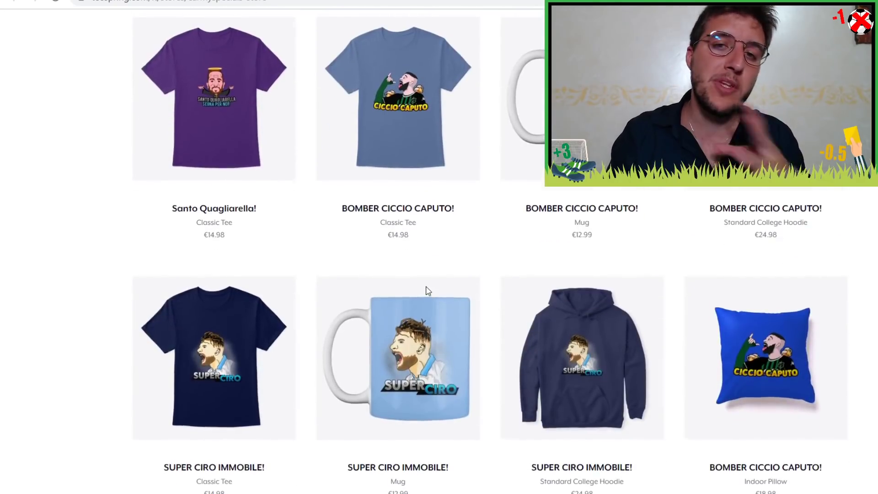
scroll(428, 291, up, 10)
scroll(428, 291, up, 4)
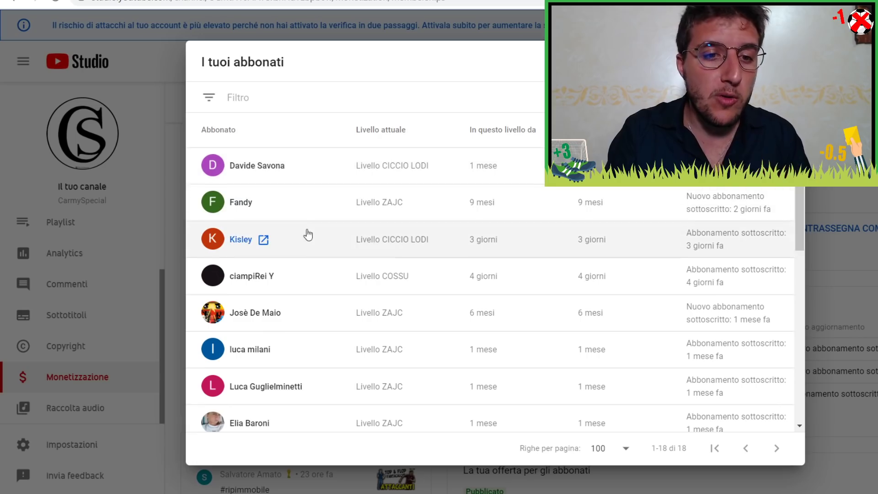
scroll(306, 246, down, 5)
scroll(306, 246, down, 1)
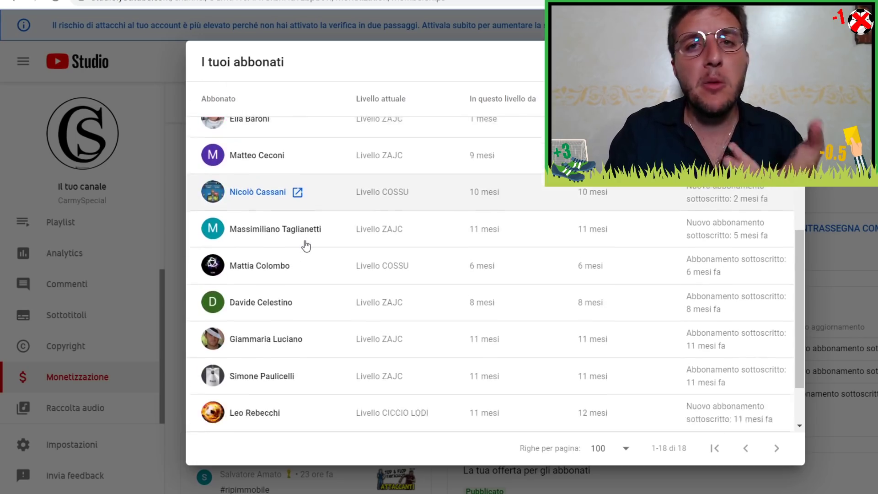
scroll(306, 246, down, 2)
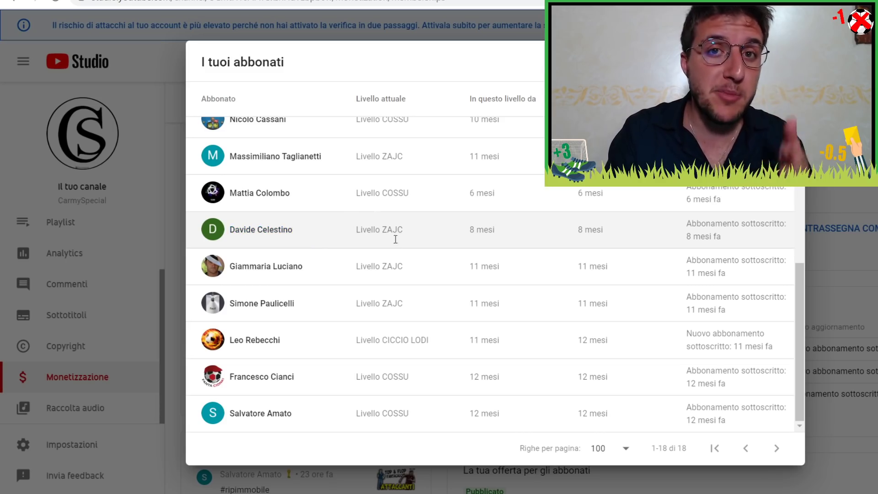
scroll(431, 224, up, 3)
scroll(433, 225, up, 5)
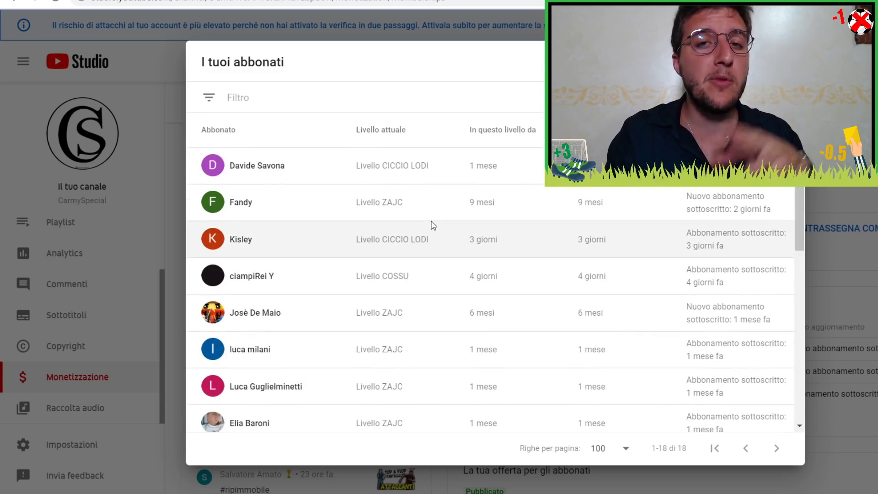